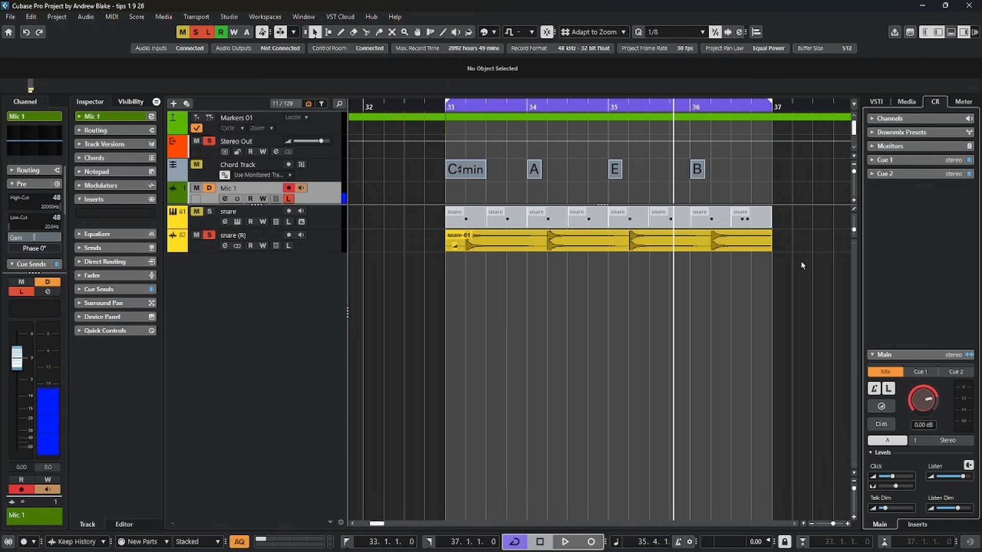
Play back the snare-01 audio event on the snare (R) track.
{"action": "left_click", "coordinate": [584, 248]}
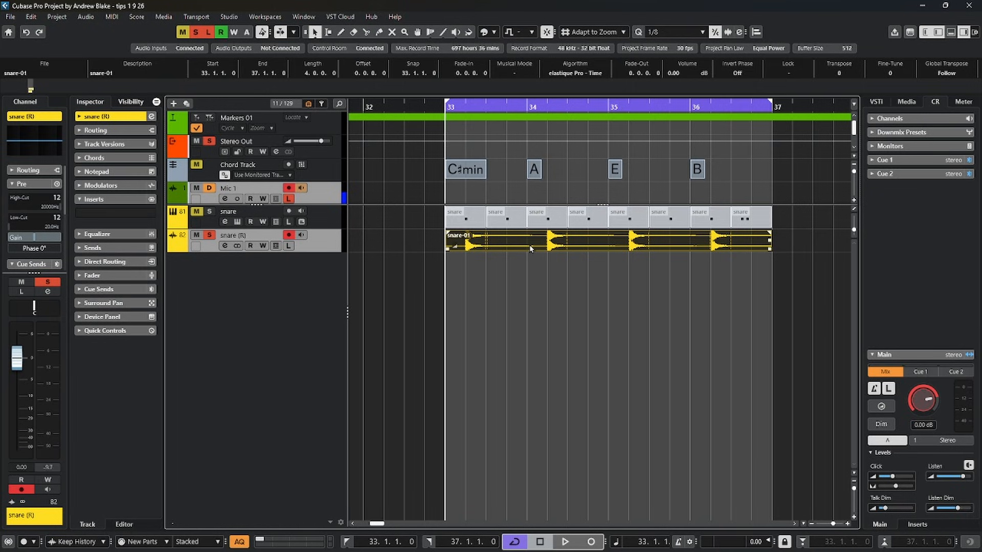
{"action": "key", "text": "space"}
{"action": "key", "text": "space"}
{"action": "key", "text": "ctrl+z"}
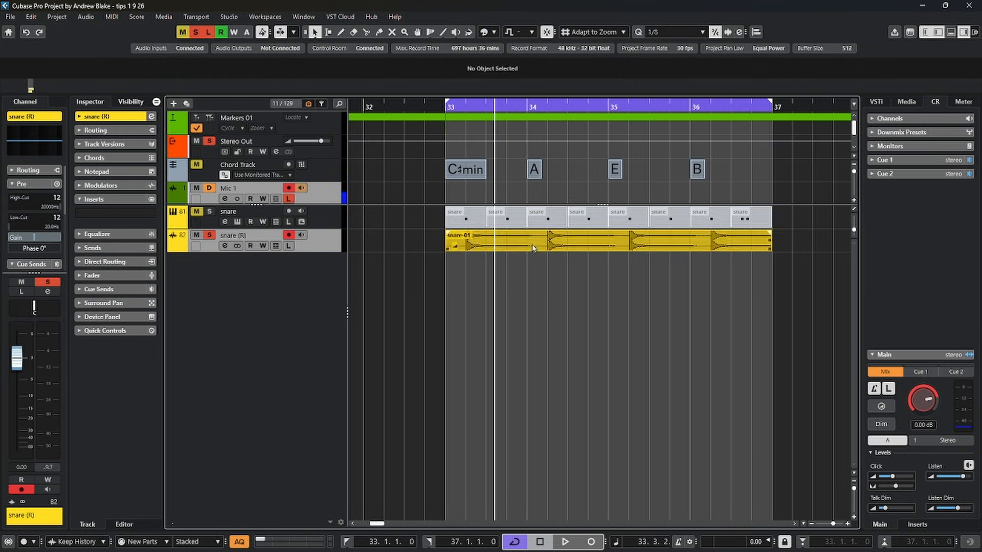
Open Detect Silence for the snare-01 audio event.
{"action": "left_click", "coordinate": [533, 248]}
{"action": "left_click", "coordinate": [85, 17]}
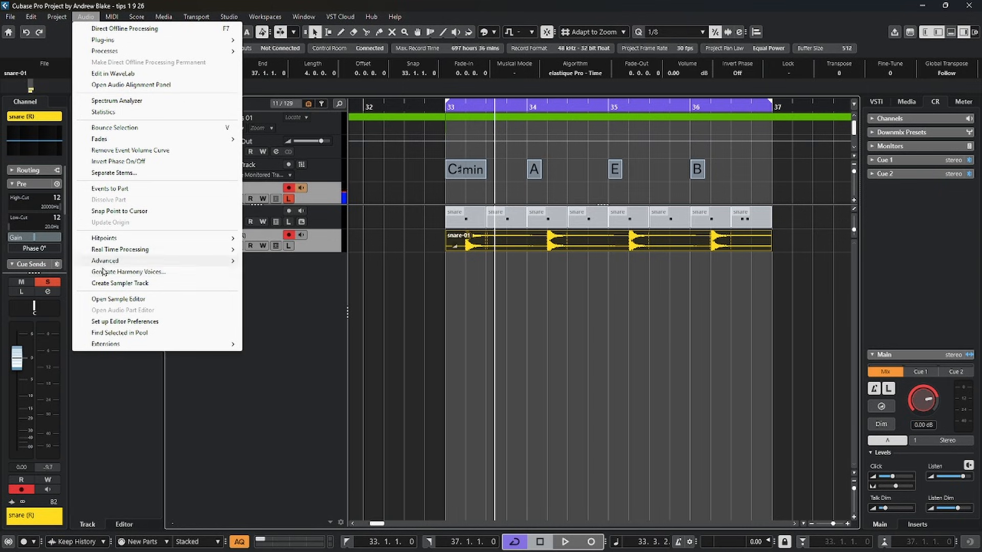
{"action": "mouse_move", "coordinate": [107, 264]}
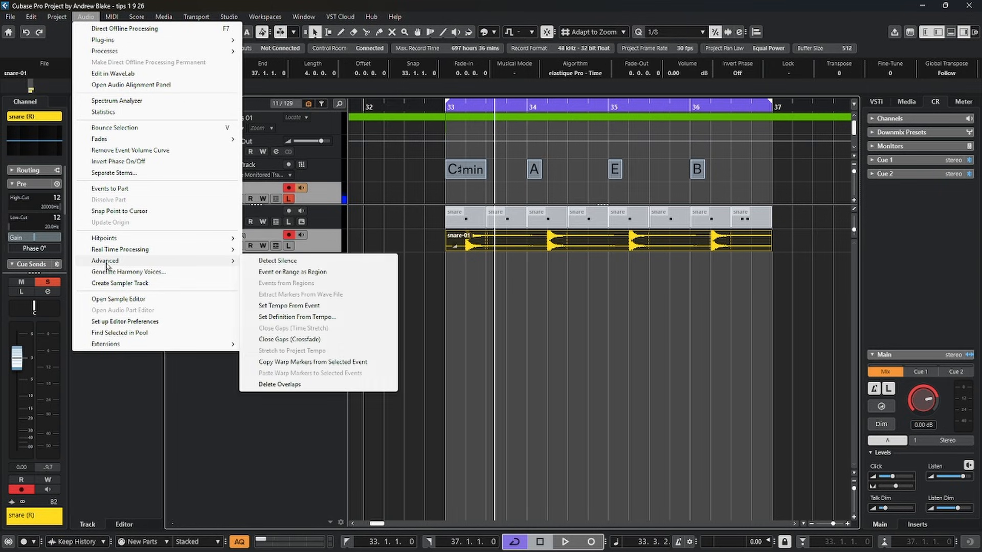
{"action": "left_click", "coordinate": [265, 262]}
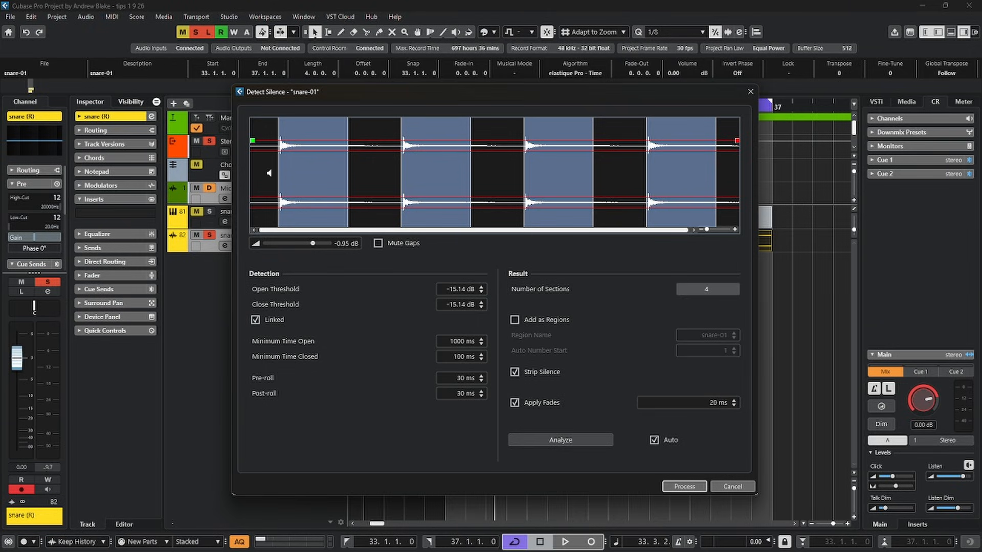
Audition the snare audio in the Detect Silence preview and set its playback volume to -5.39 dB.
{"action": "left_click", "coordinate": [265, 165]}
{"action": "left_click_drag", "start_coordinate": [312, 247], "coordinate": [303, 250]}
{"action": "left_click", "coordinate": [368, 187]}
{"action": "left_click", "coordinate": [257, 166]}
{"action": "left_click", "coordinate": [269, 169]}
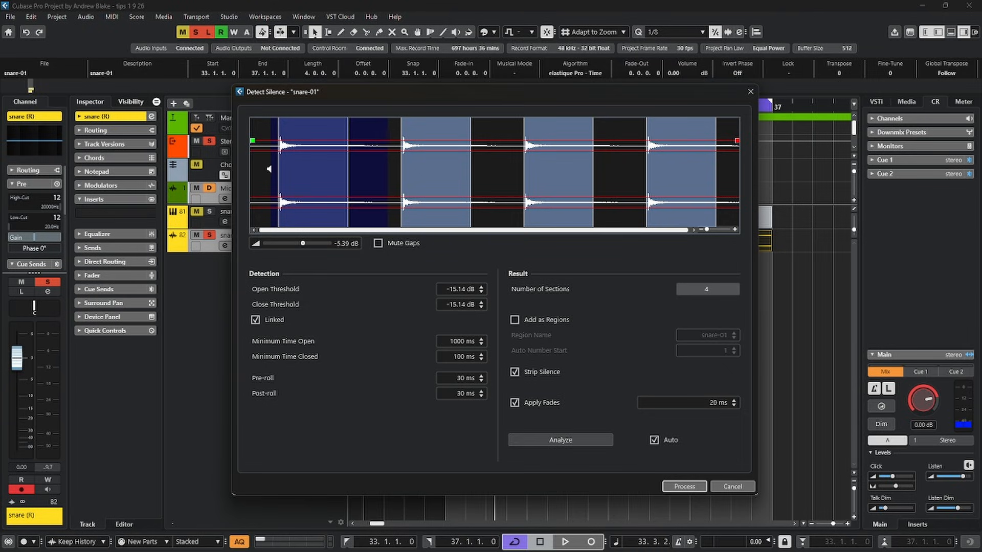
Turn on Mute Gaps and audition the preview from before the first snare hit.
{"action": "left_click", "coordinate": [377, 245]}
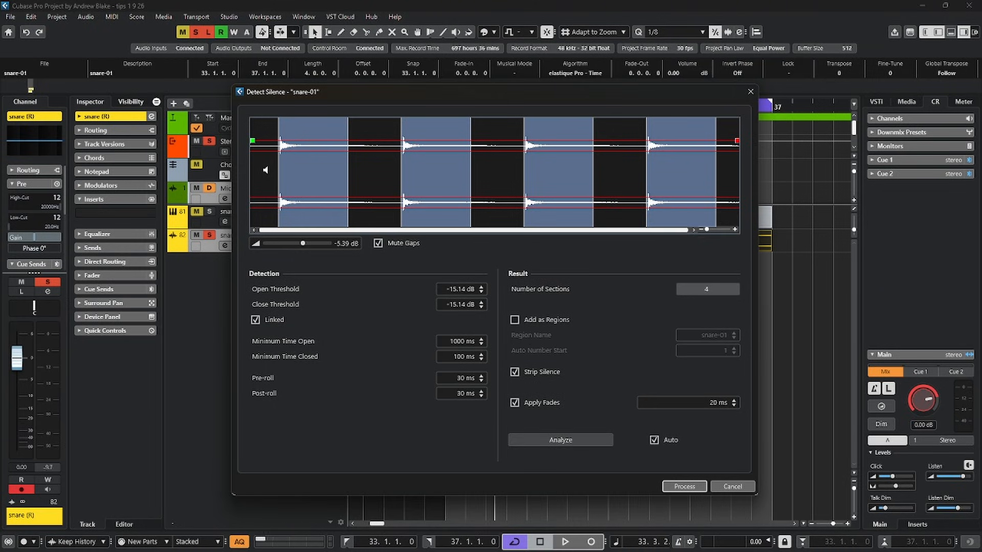
{"action": "left_click", "coordinate": [265, 169]}
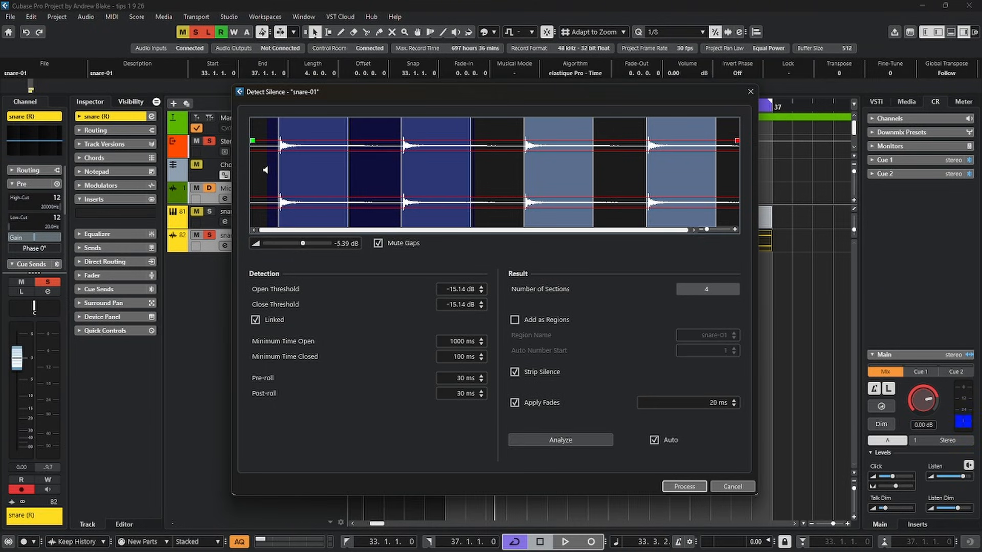
Examine the detected open and closed sections of the snare waveform at different zoom levels.
{"action": "left_click_drag", "start_coordinate": [706, 230], "coordinate": [715, 229]}
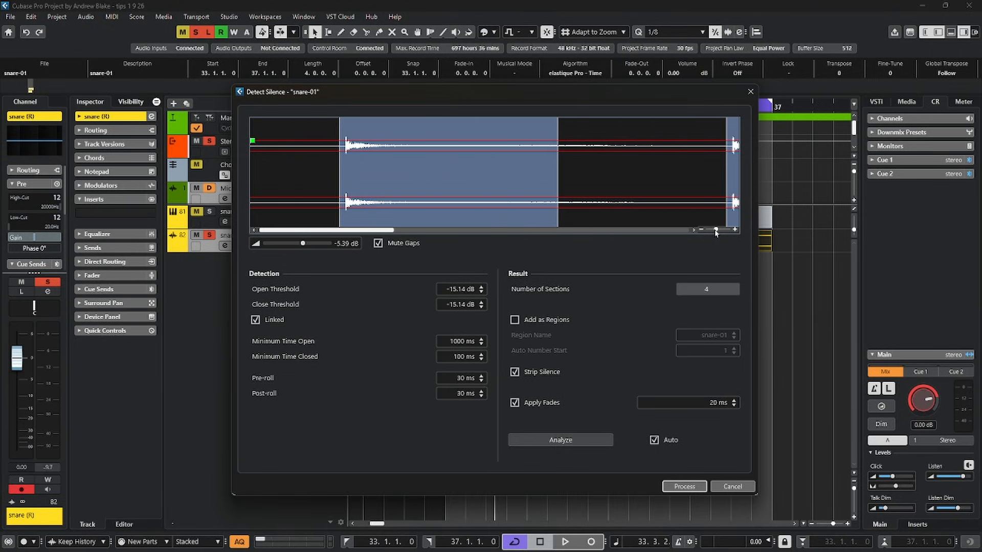
{"action": "scroll", "coordinate": [581, 171], "scroll_direction": "down", "scroll_amount": 6}
{"action": "scroll", "coordinate": [581, 170], "scroll_direction": "up", "scroll_amount": 6}
{"action": "scroll", "coordinate": [581, 170], "scroll_direction": "down", "scroll_amount": 4}
{"action": "scroll", "coordinate": [581, 171], "scroll_direction": "up", "scroll_amount": 4}
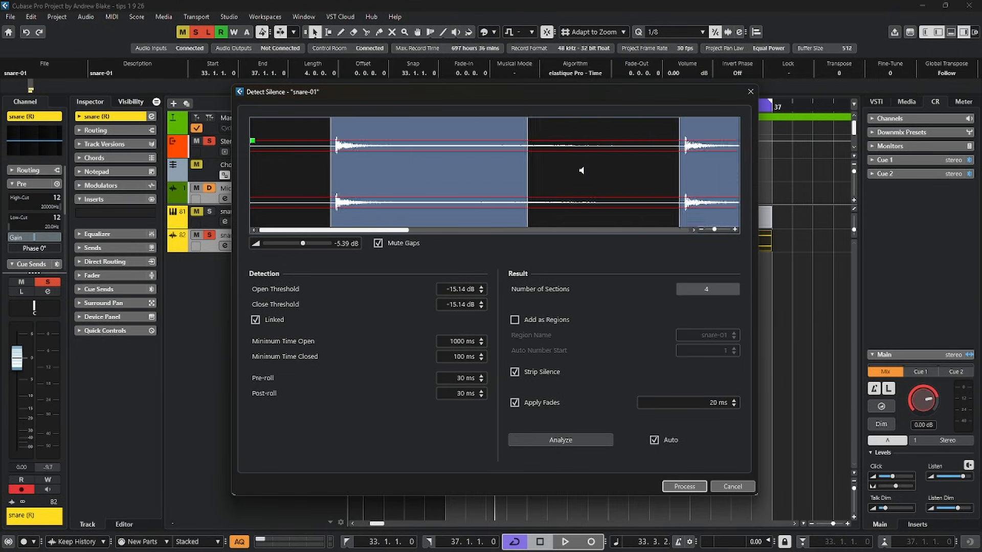
{"action": "scroll", "coordinate": [581, 170], "scroll_direction": "down", "scroll_amount": 1}
{"action": "scroll", "coordinate": [581, 170], "scroll_direction": "down", "scroll_amount": 3}
{"action": "scroll", "coordinate": [582, 170], "scroll_direction": "up", "scroll_amount": 2}
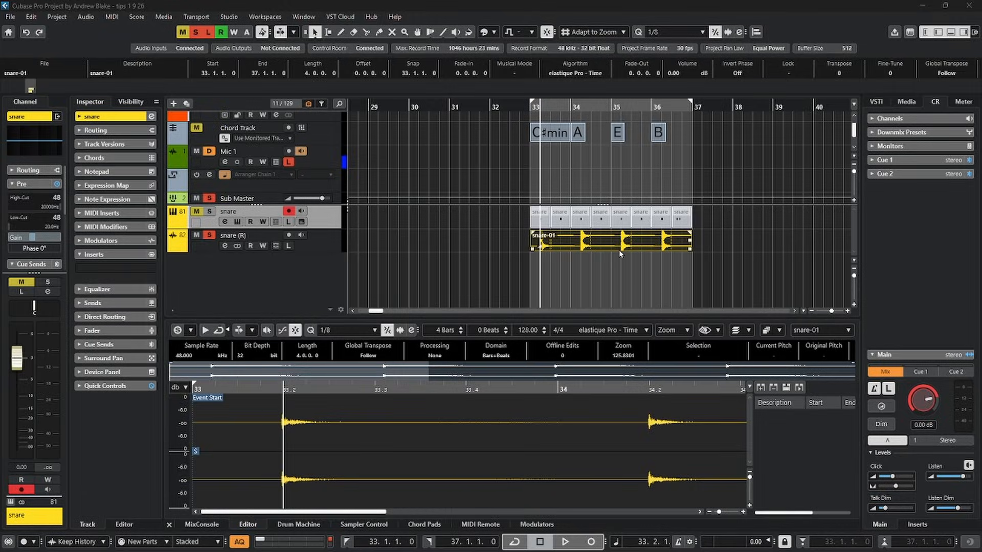
Select the snare-01 event and review the Editors preference for how double-clicking opens an editor, keeping the window option.
{"action": "left_click", "coordinate": [485, 235]}
{"action": "double_click", "coordinate": [605, 242]}
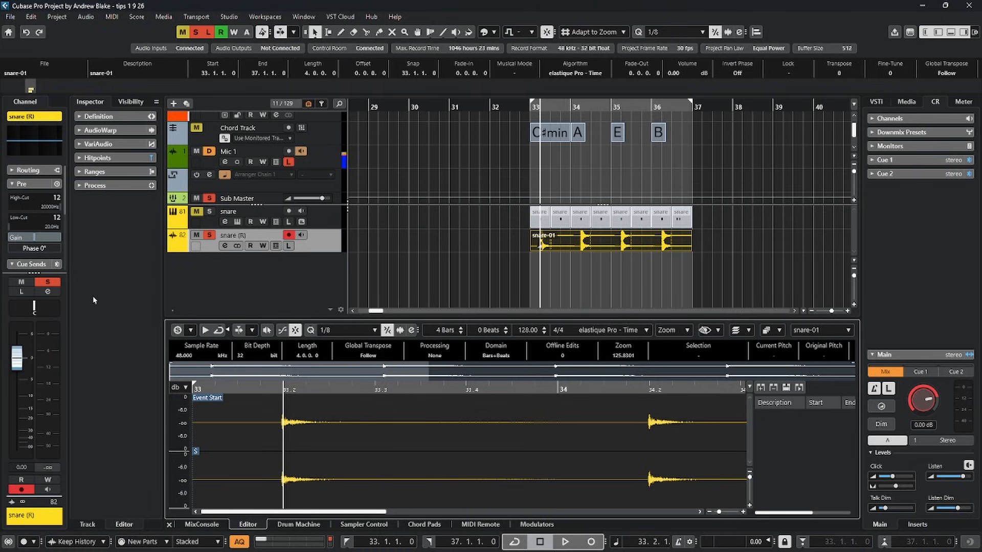
{"action": "left_click", "coordinate": [31, 17]}
{"action": "left_click", "coordinate": [59, 453]}
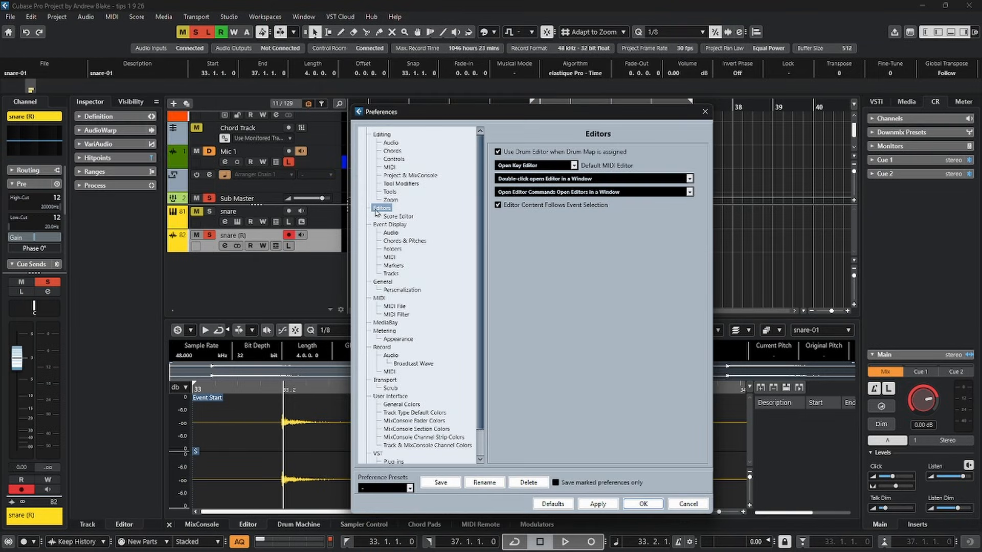
{"action": "left_click", "coordinate": [657, 179]}
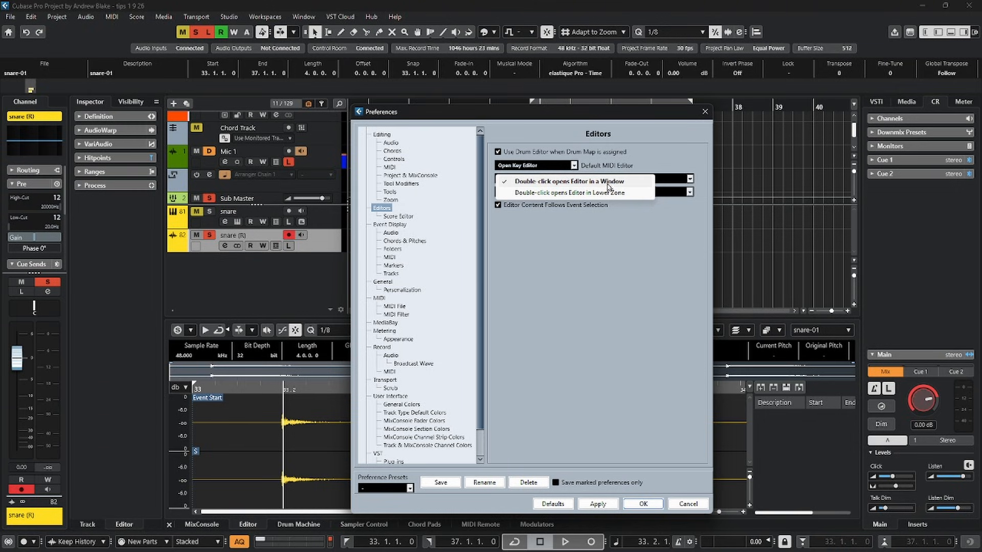
{"action": "left_click", "coordinate": [638, 246]}
{"action": "left_click", "coordinate": [643, 504]}
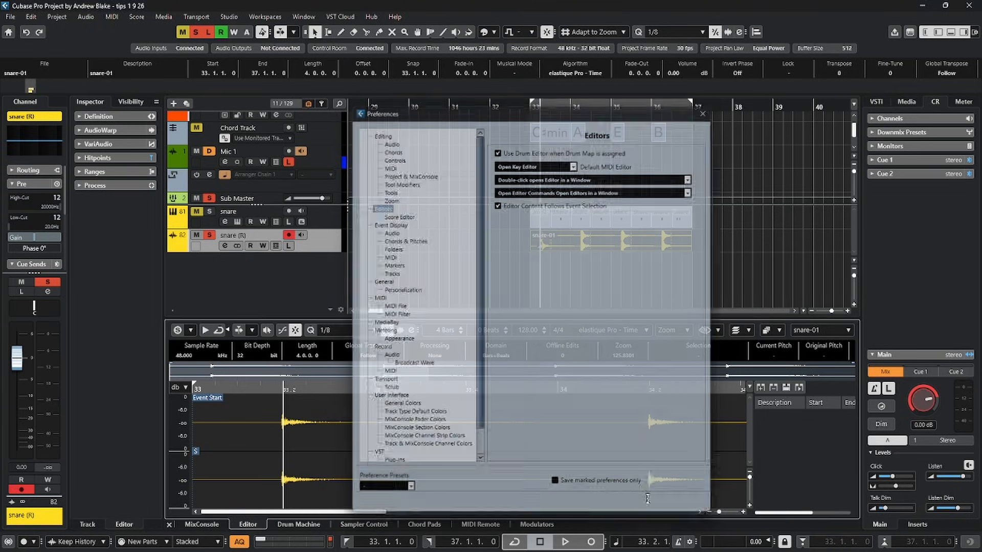
Open snare-01 in a Sample Editor window and select the range from 35.1.3.89 to 35.4.1.109 around the snare hit.
{"action": "double_click", "coordinate": [591, 239]}
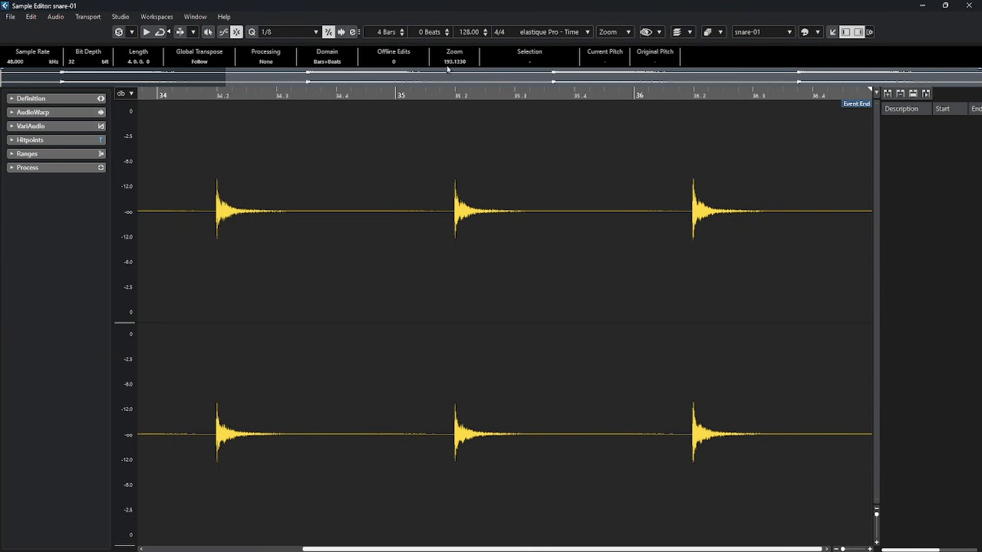
{"action": "left_click_drag", "start_coordinate": [436, 209], "coordinate": [587, 212]}
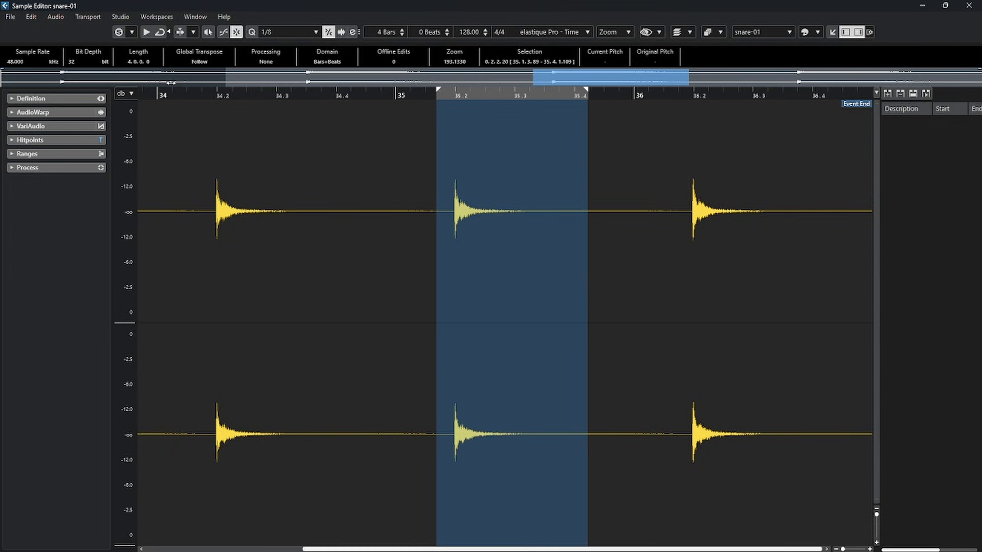
{"action": "left_click_drag", "start_coordinate": [169, 80], "coordinate": [270, 81]}
{"action": "left_click_drag", "start_coordinate": [252, 82], "coordinate": [581, 82]}
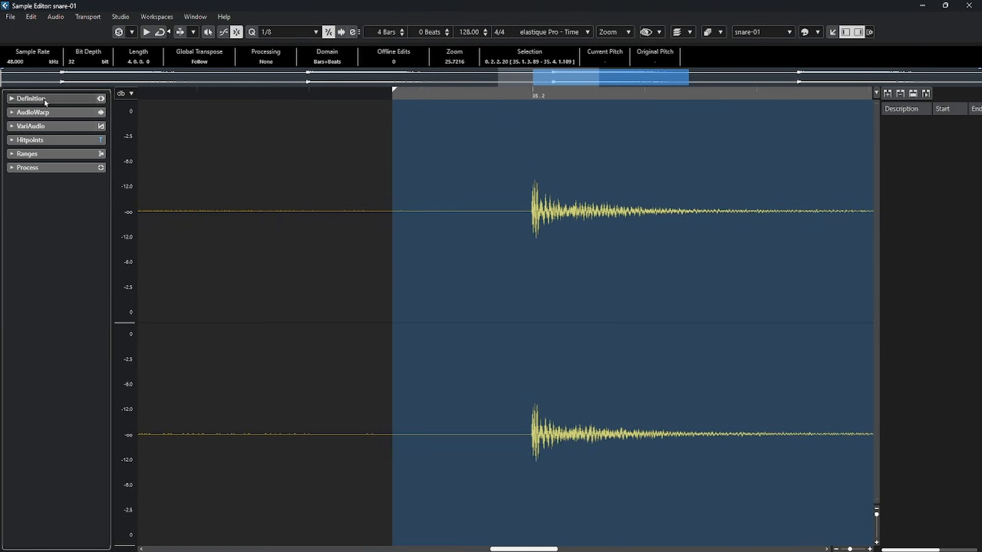
Look through the Sample Editor's Hitpoints, Ranges and Process sections and the ruler's display options.
{"action": "left_click", "coordinate": [46, 127]}
{"action": "left_click", "coordinate": [39, 307]}
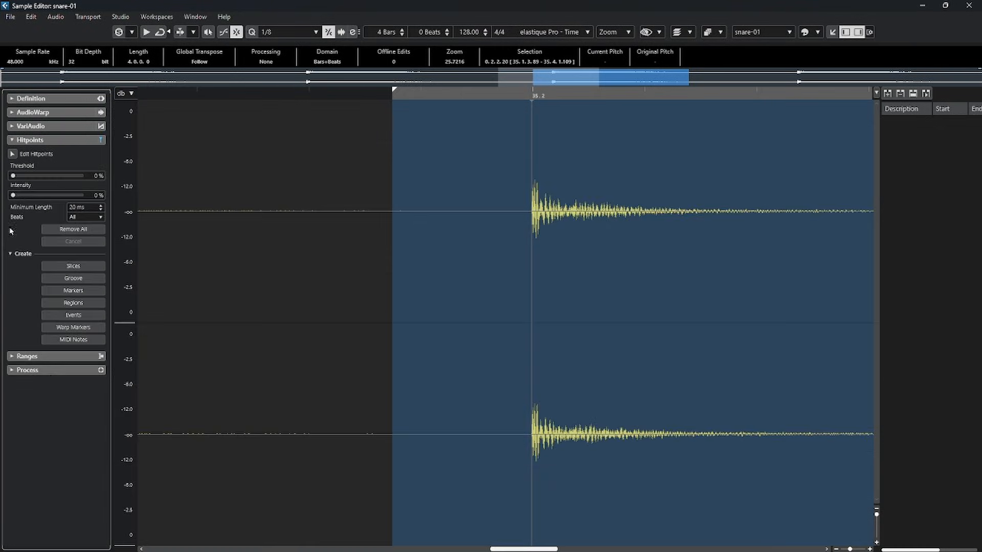
{"action": "left_click", "coordinate": [46, 356]}
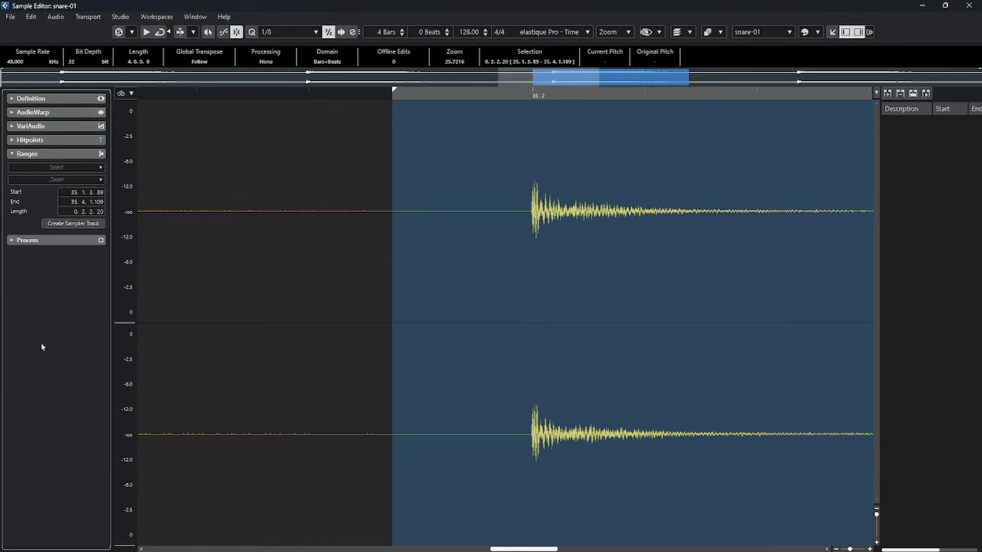
{"action": "left_click", "coordinate": [30, 243]}
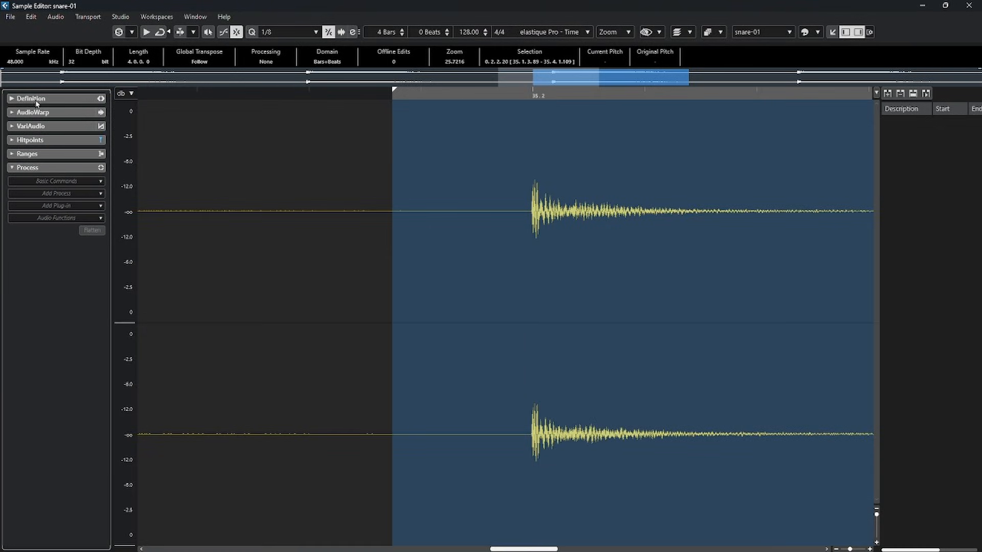
{"action": "right_click", "coordinate": [630, 97]}
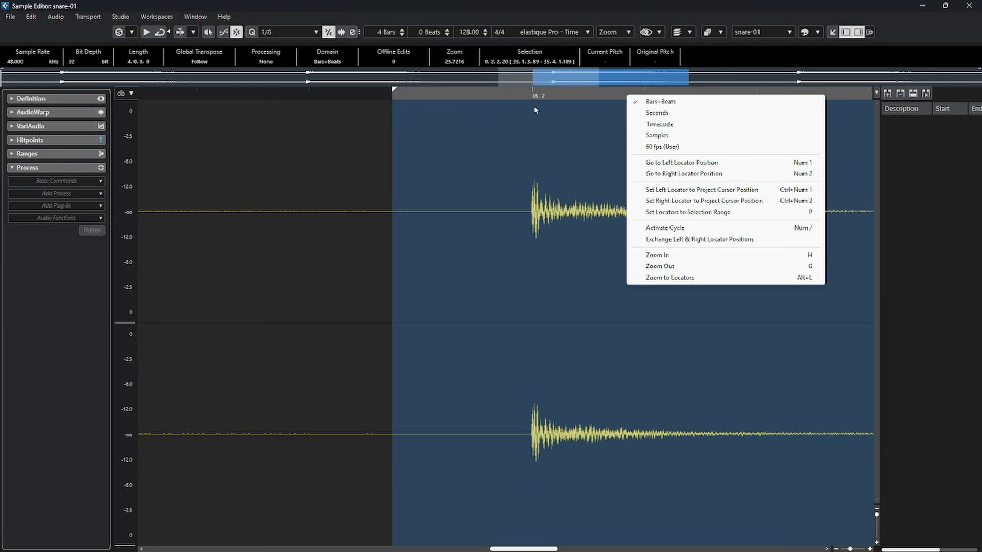
{"action": "left_click", "coordinate": [500, 97]}
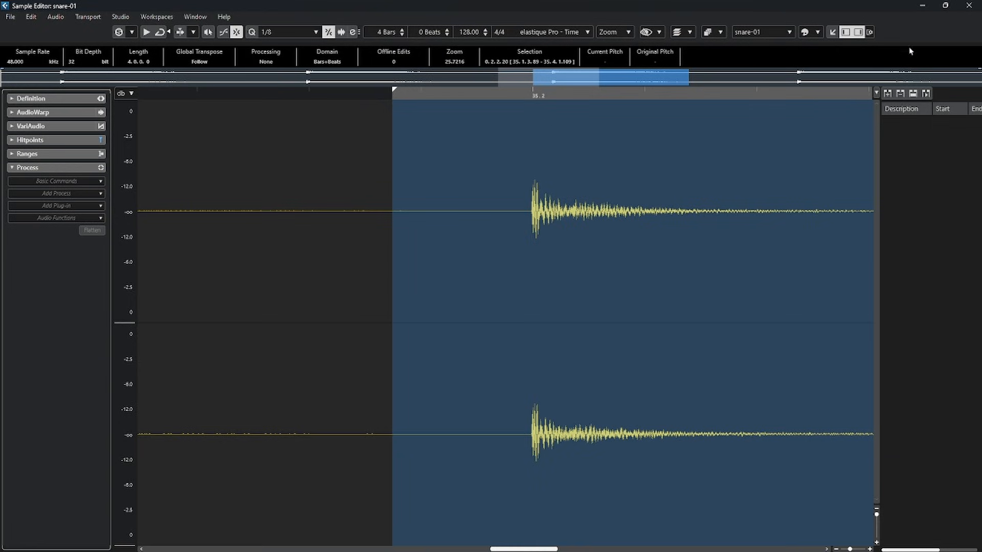
Hide and restore the Sample Editor's Info Line and Overview Line in its window layout setup.
{"action": "left_click", "coordinate": [869, 33]}
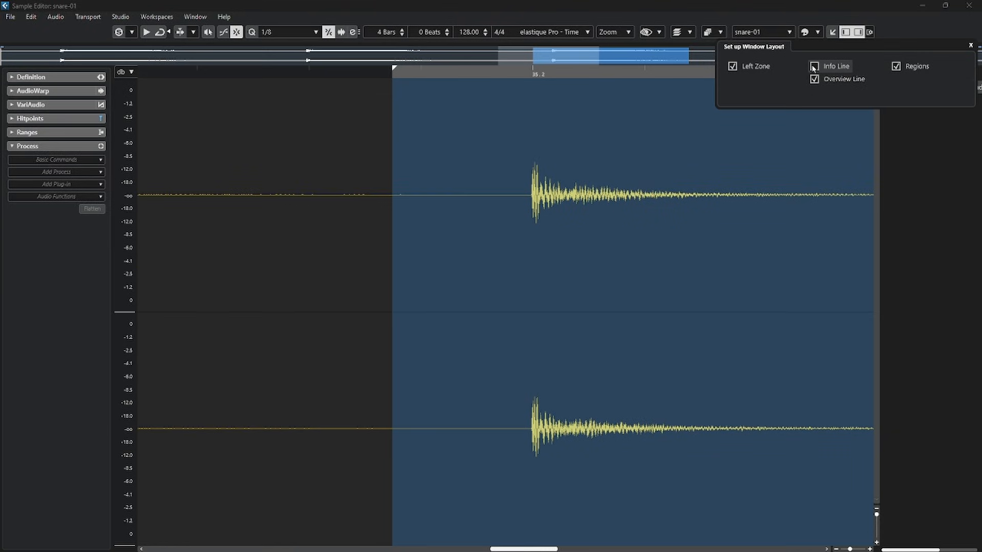
{"action": "left_click", "coordinate": [814, 79]}
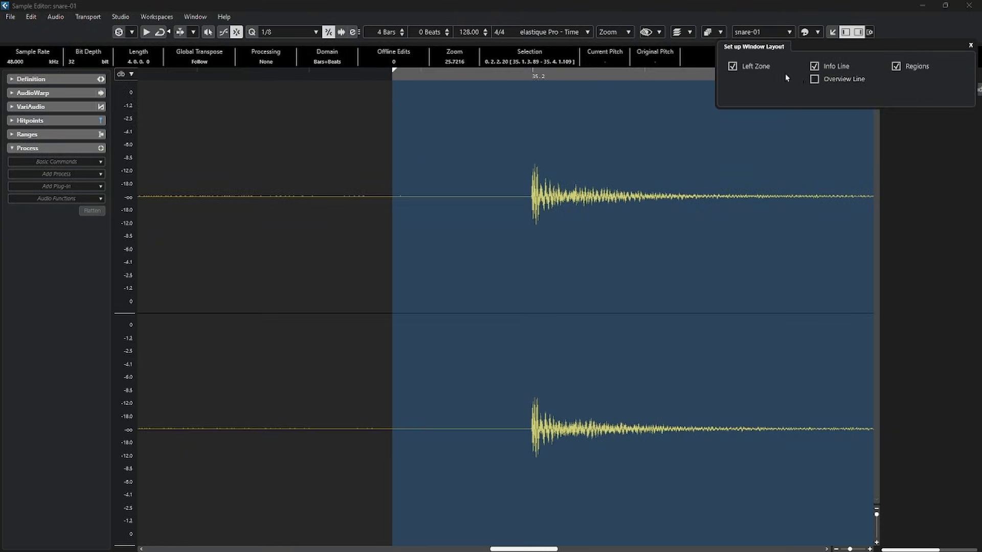
{"action": "left_click", "coordinate": [814, 79]}
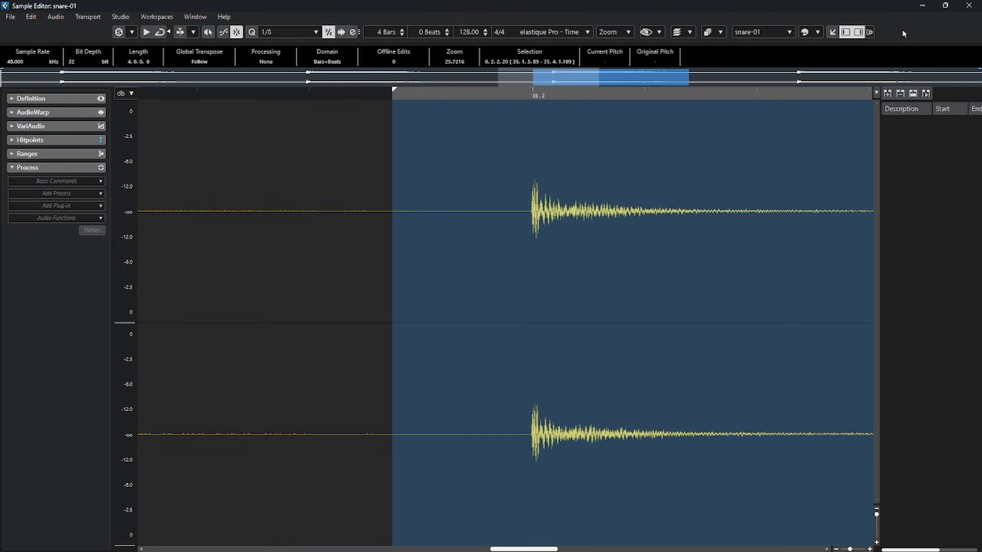
Dock the Sample Editor in the project window's lower zone and hide the right zone.
{"action": "left_click", "coordinate": [833, 33]}
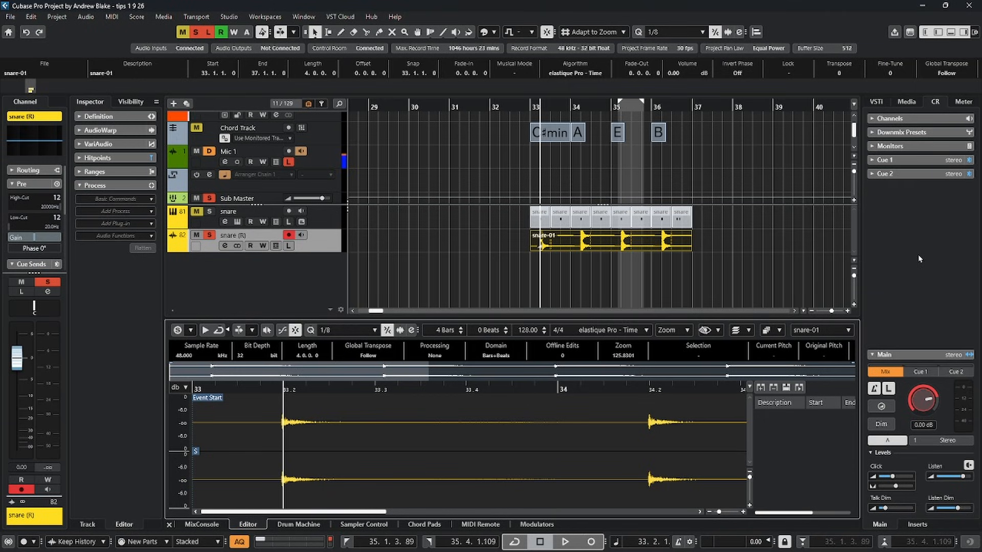
{"action": "left_click", "coordinate": [963, 32]}
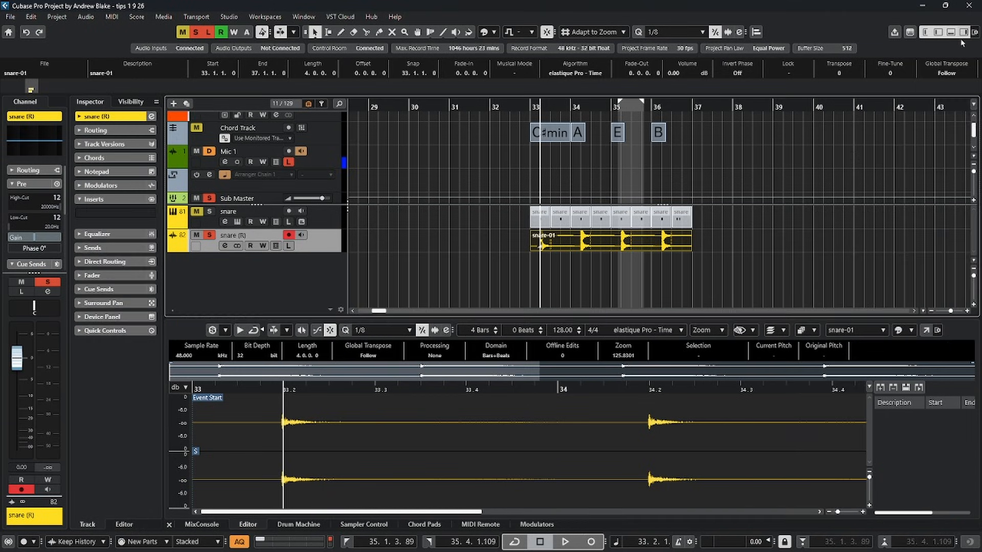
Switch the snare-01 Sample Editor between a separate window and the lower zone twice, ending in the lower zone.
{"action": "left_click", "coordinate": [926, 330]}
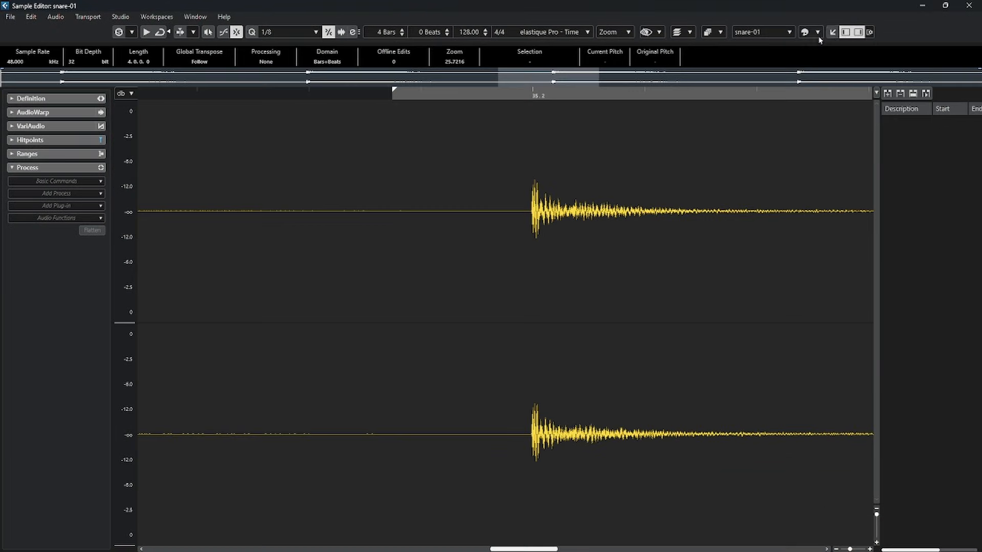
{"action": "left_click", "coordinate": [832, 31]}
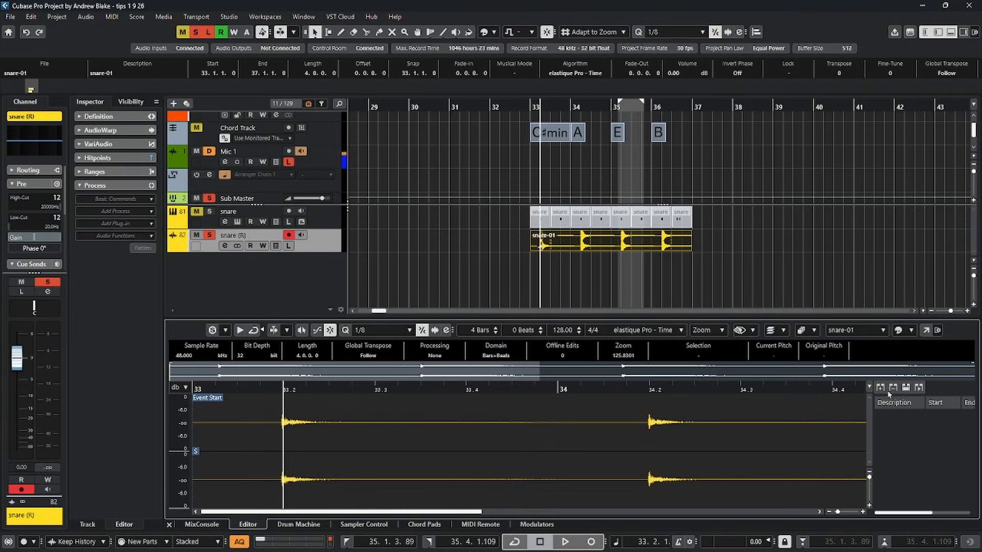
{"action": "left_click", "coordinate": [926, 330]}
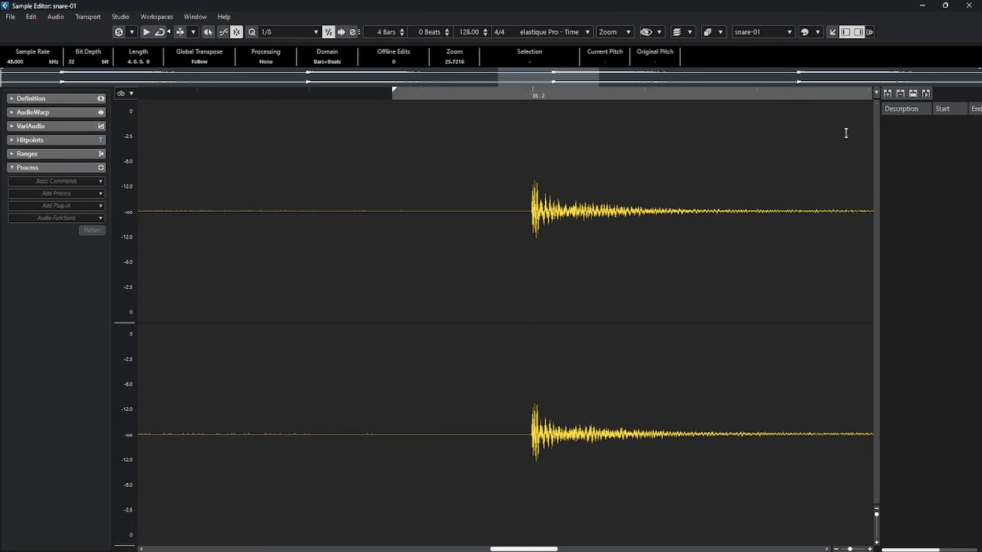
{"action": "left_click", "coordinate": [832, 32]}
View the docked editor's window layout options, and switch the editor to its own window and back to the lower zone.
{"action": "left_click", "coordinate": [938, 330]}
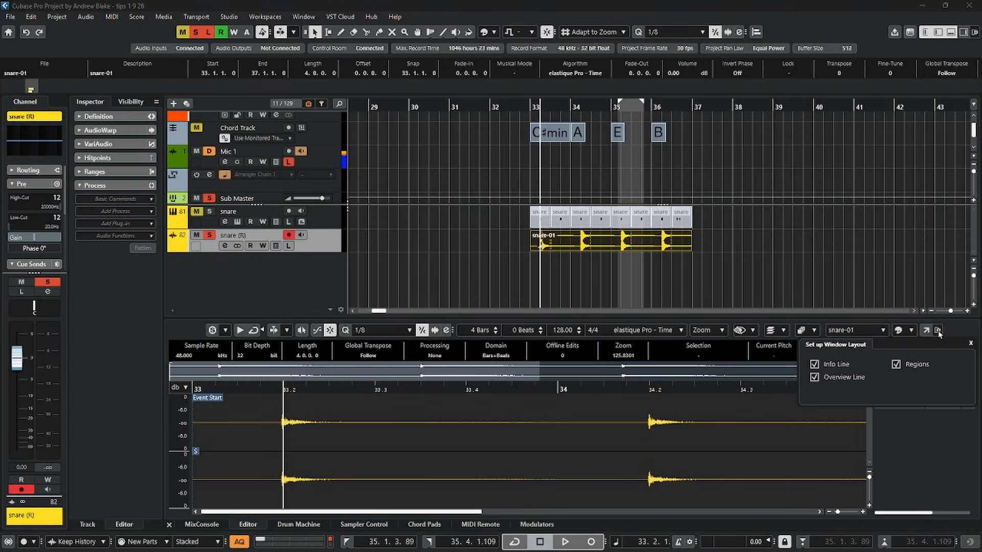
{"action": "left_click", "coordinate": [951, 330]}
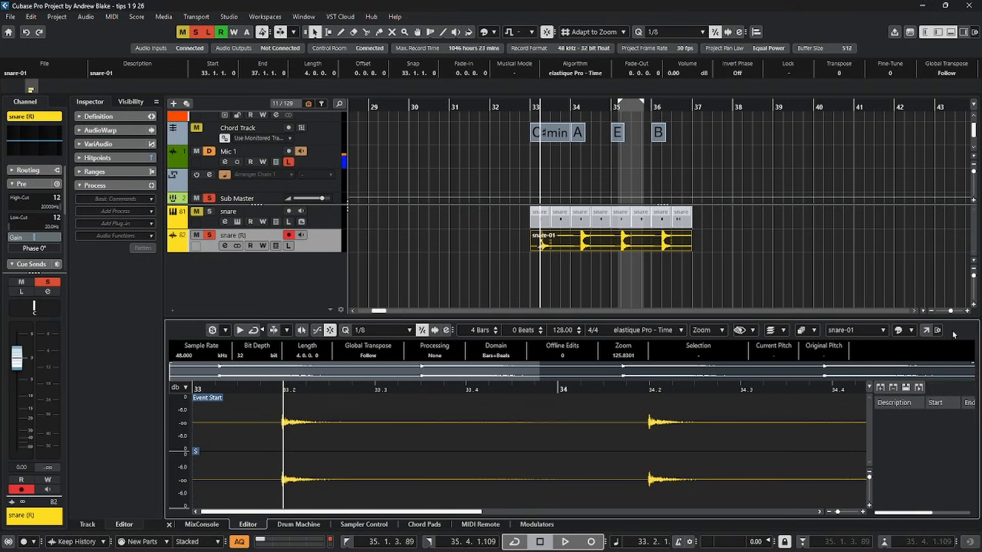
{"action": "double_click", "coordinate": [176, 333]}
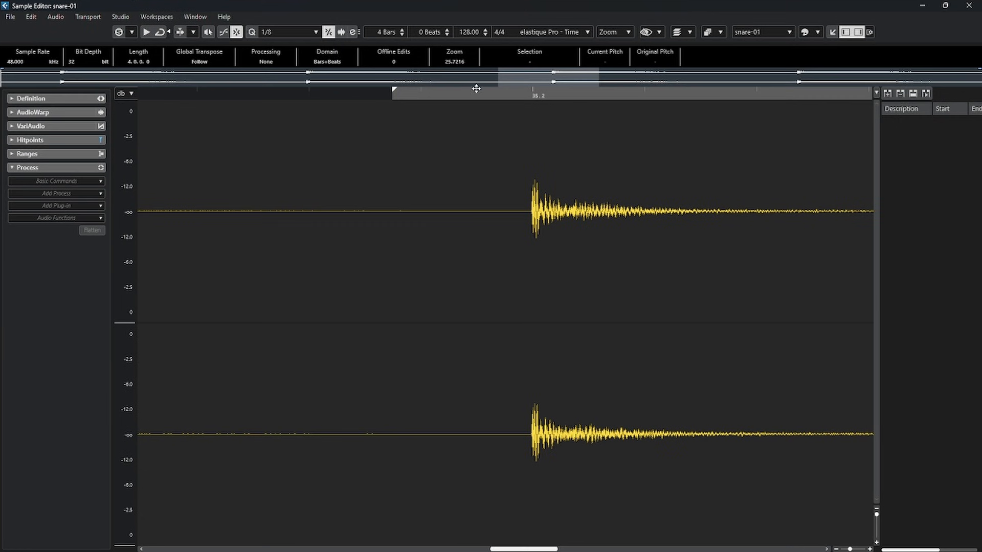
{"action": "left_click", "coordinate": [832, 32]}
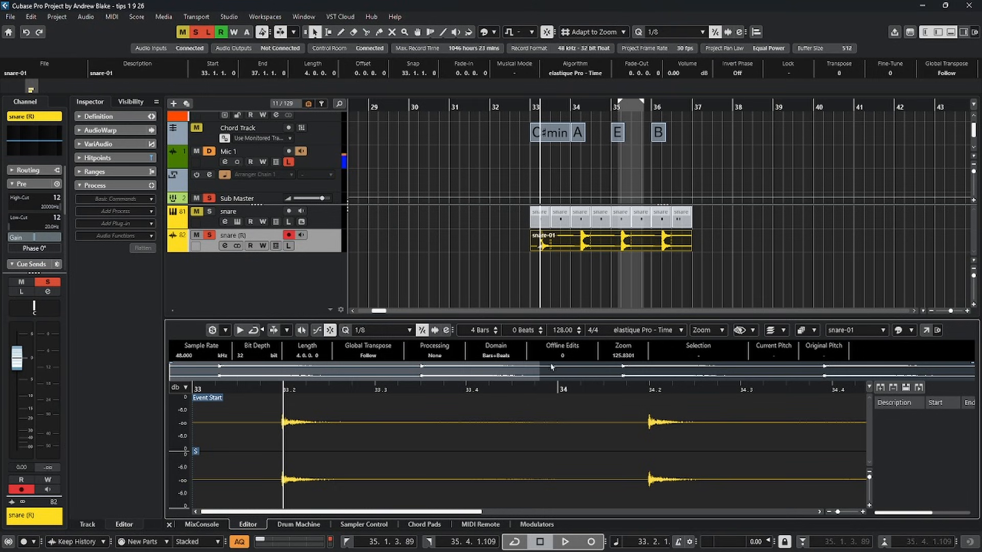
Look through the docked Sample Editor's Definition and AudioWarp inspector sections, and collapse all sections again.
{"action": "left_click", "coordinate": [137, 187]}
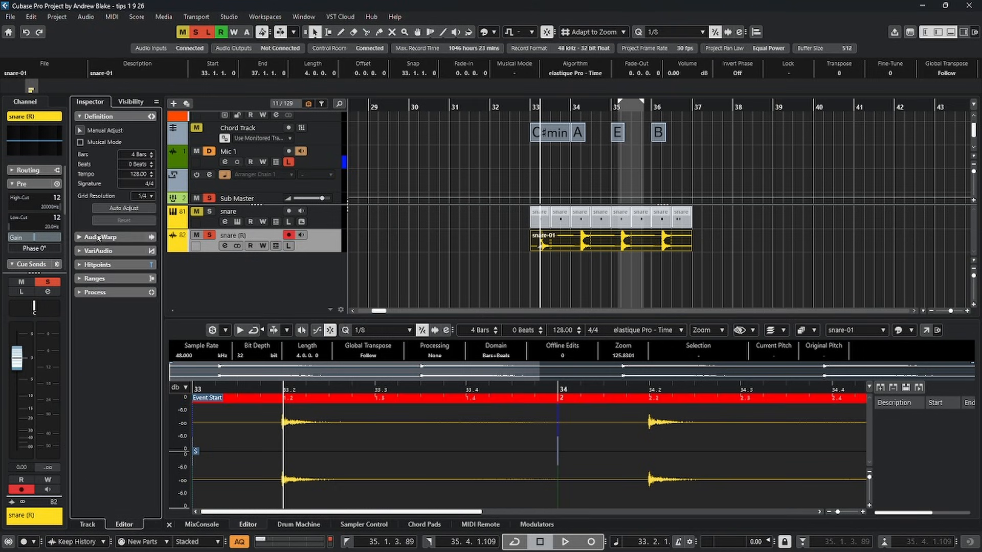
{"action": "left_click", "coordinate": [94, 235]}
{"action": "left_click", "coordinate": [102, 125]}
{"action": "left_click", "coordinate": [96, 118]}
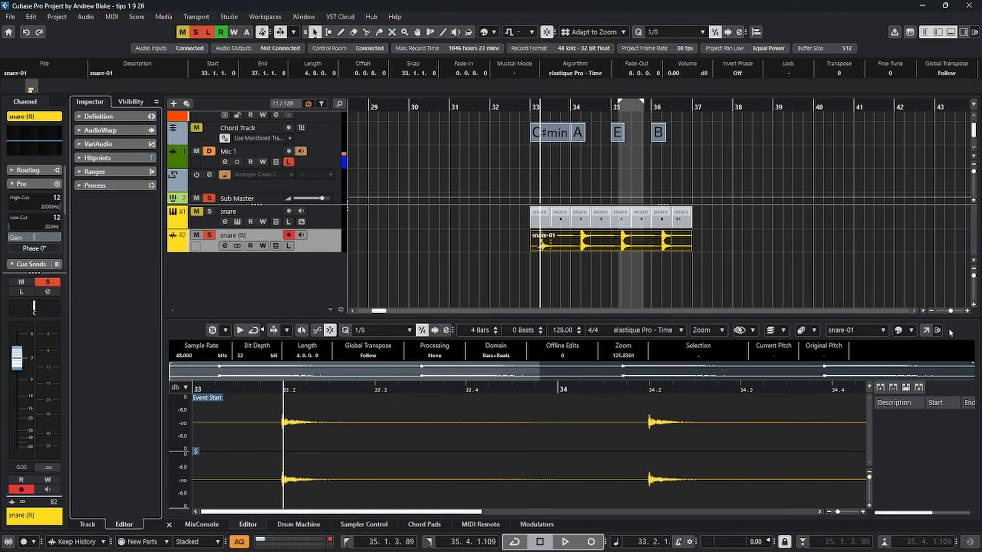
Hide and restore the Acoustic Feedback item in the docked Sample Editor's toolbar setup.
{"action": "right_click", "coordinate": [179, 331]}
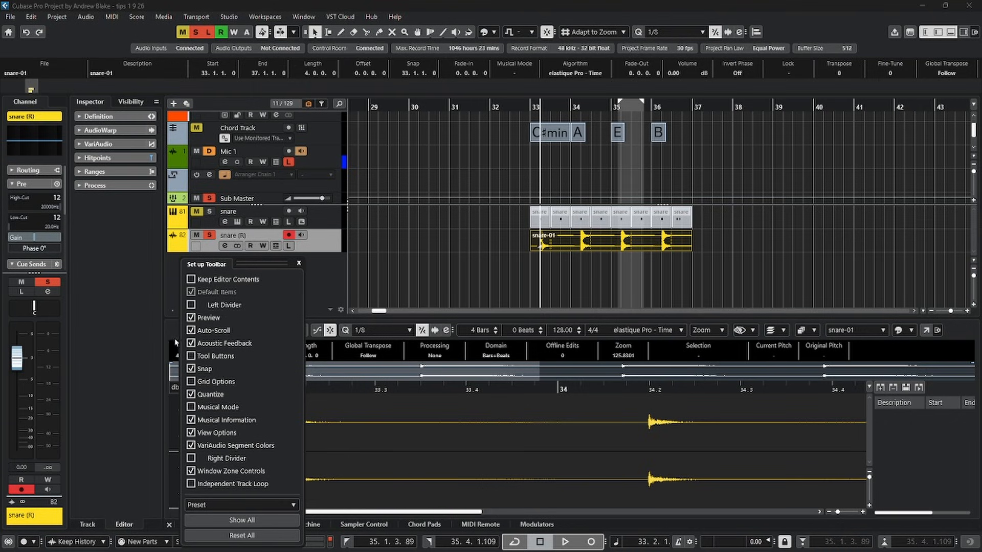
{"action": "left_click", "coordinate": [190, 343]}
{"action": "left_click", "coordinate": [190, 343]}
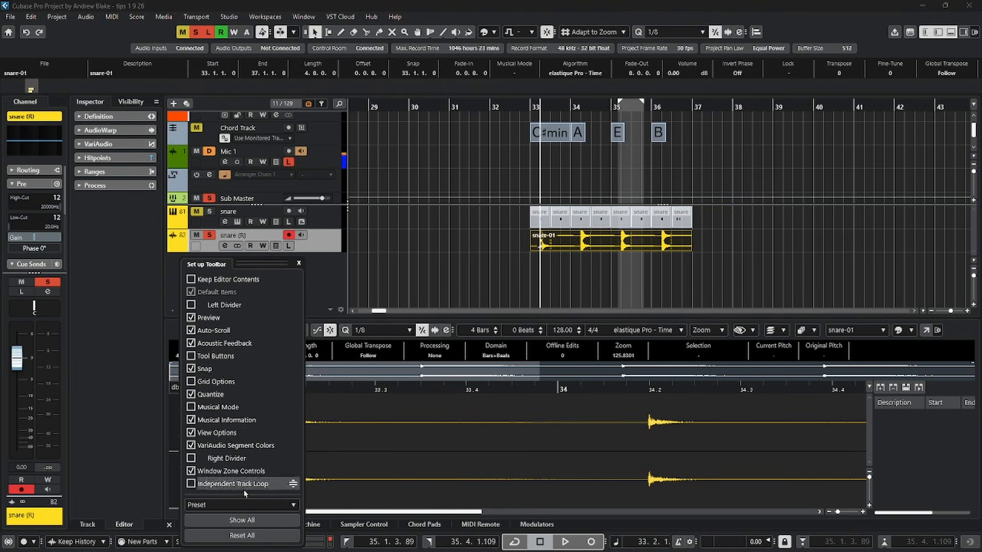
Apply the "none" preset to the docked Sample Editor's toolbar.
{"action": "left_click", "coordinate": [264, 505]}
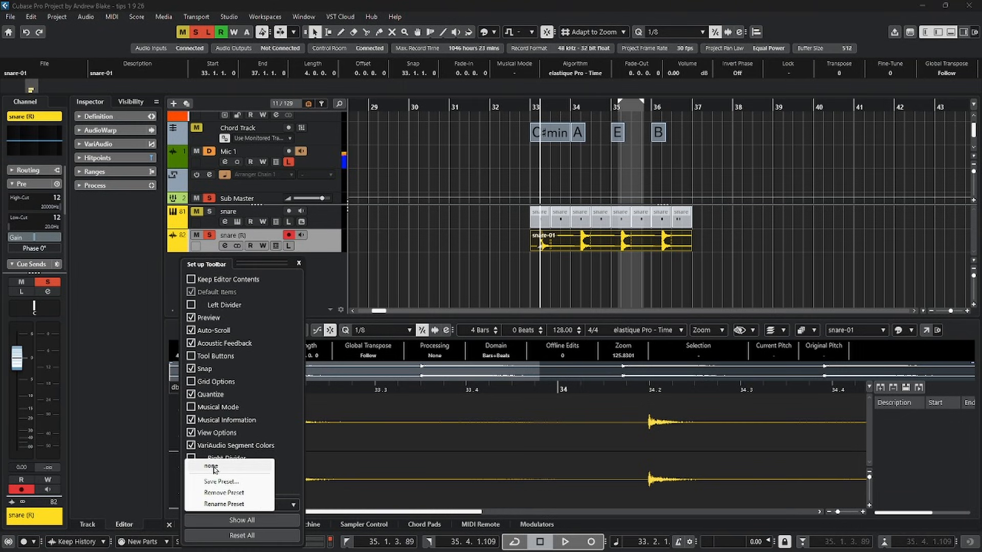
{"action": "left_click", "coordinate": [214, 468]}
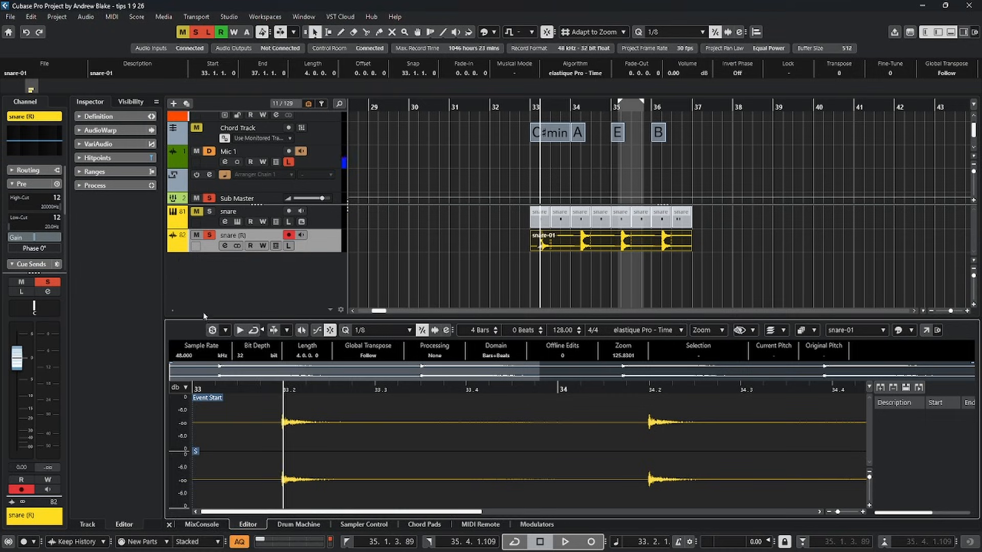
{"action": "right_click", "coordinate": [205, 330]}
{"action": "left_click", "coordinate": [263, 505]}
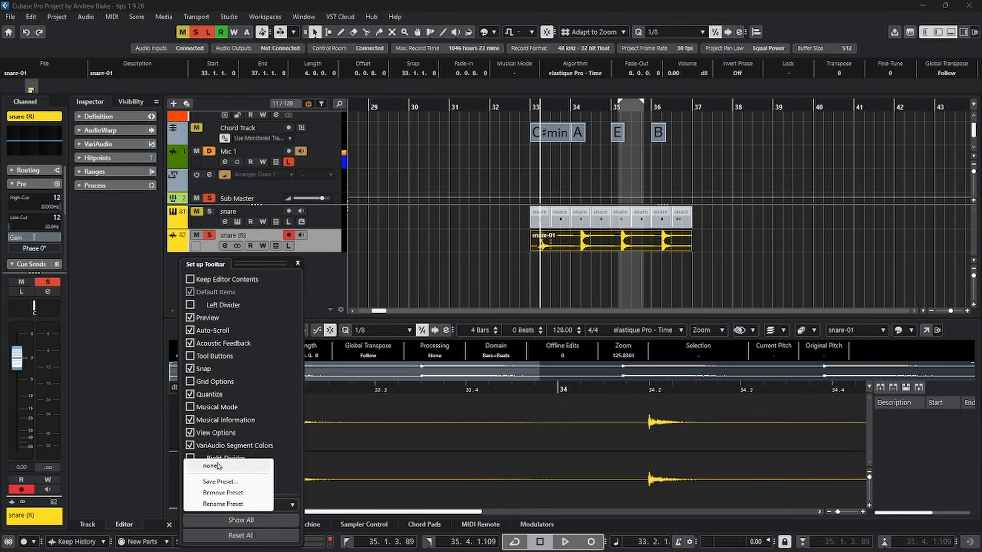
{"action": "left_click", "coordinate": [213, 466]}
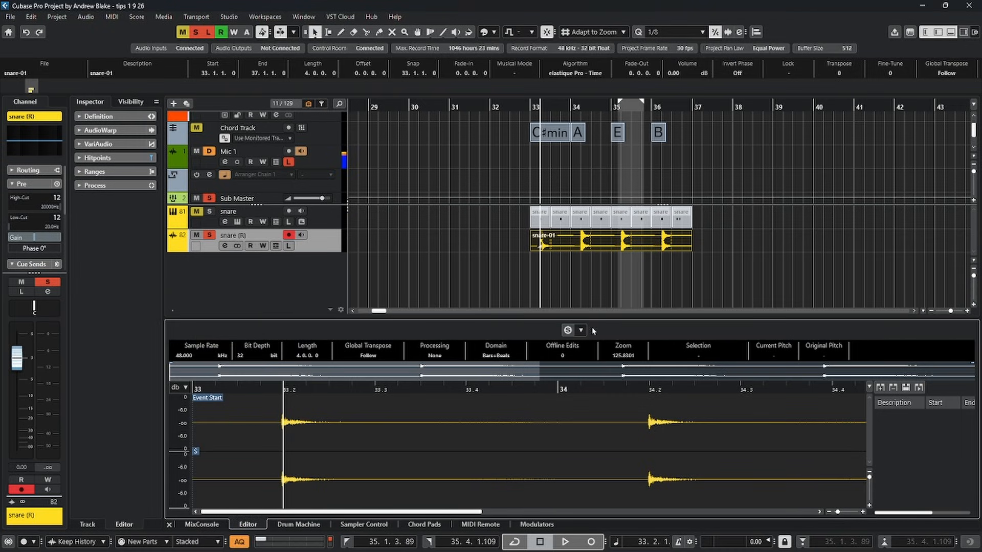
Reset all items of the docked Sample Editor's toolbar to their defaults and close the toolbar setup.
{"action": "right_click", "coordinate": [649, 330]}
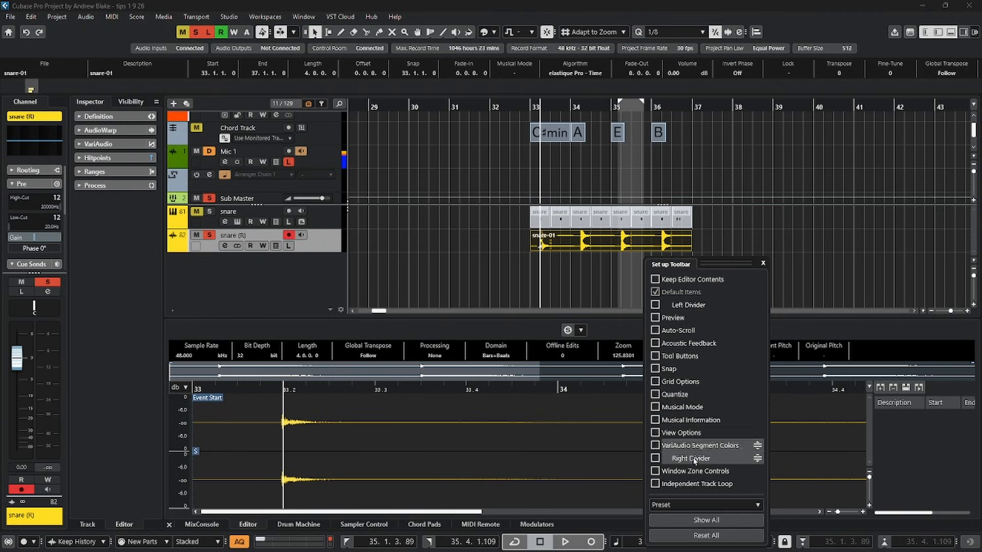
{"action": "left_click", "coordinate": [516, 326]}
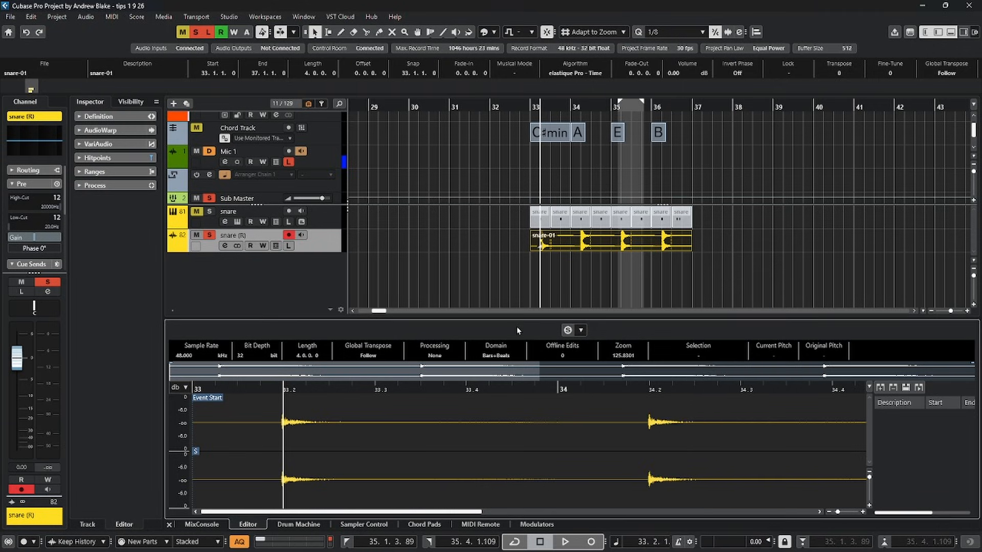
{"action": "right_click", "coordinate": [637, 332]}
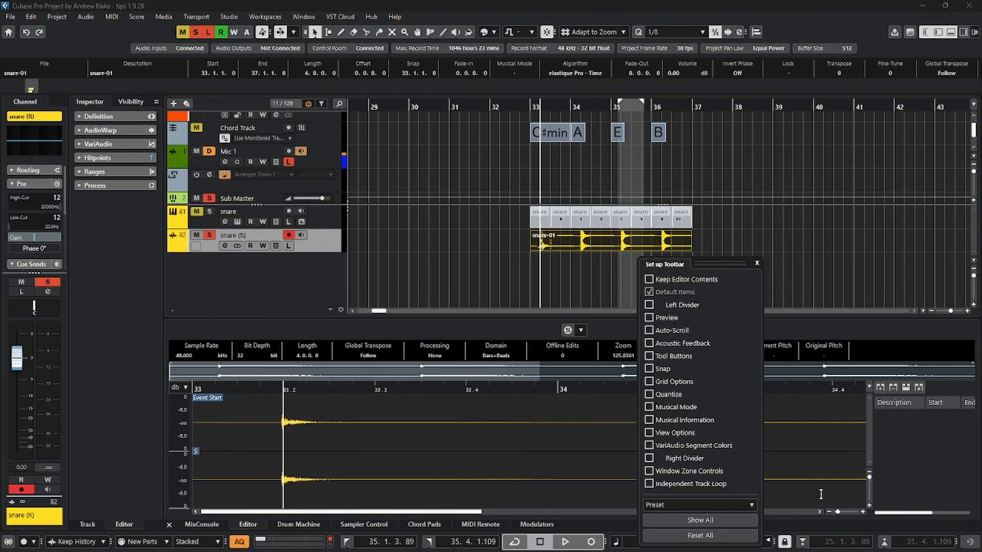
{"action": "left_click", "coordinate": [700, 535]}
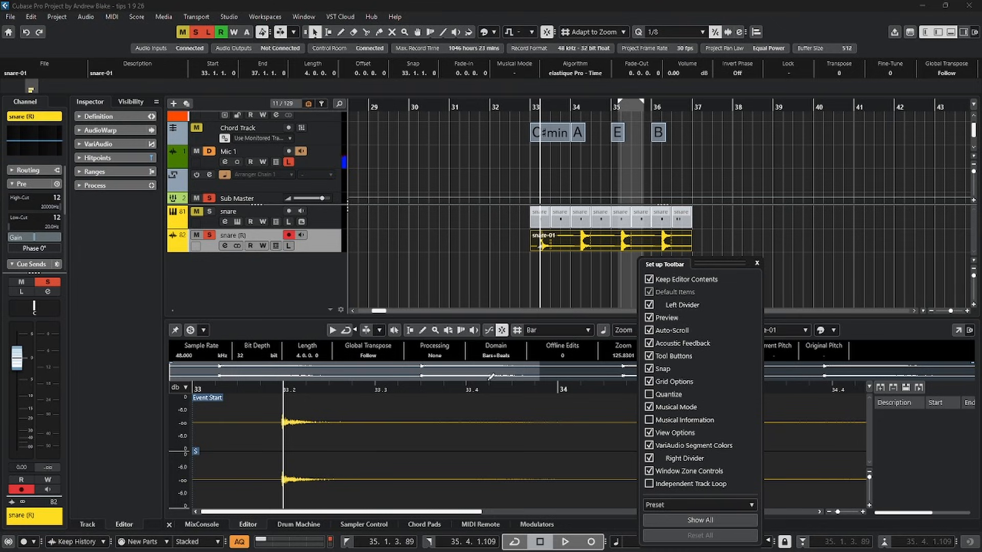
{"action": "left_click", "coordinate": [866, 325]}
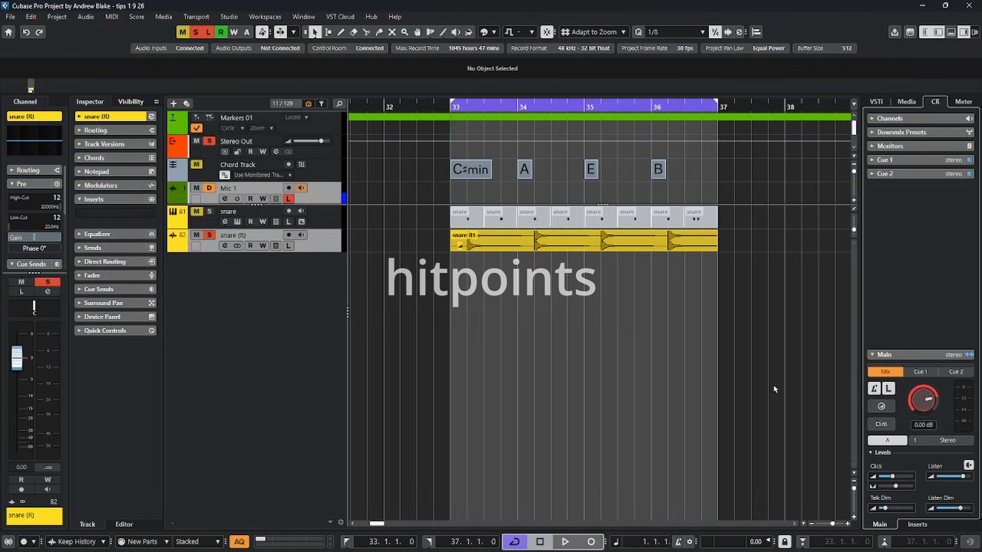
View the snare-01 event's hitpoint settings in a separate Sample Editor window, and close the window.
{"action": "double_click", "coordinate": [565, 244]}
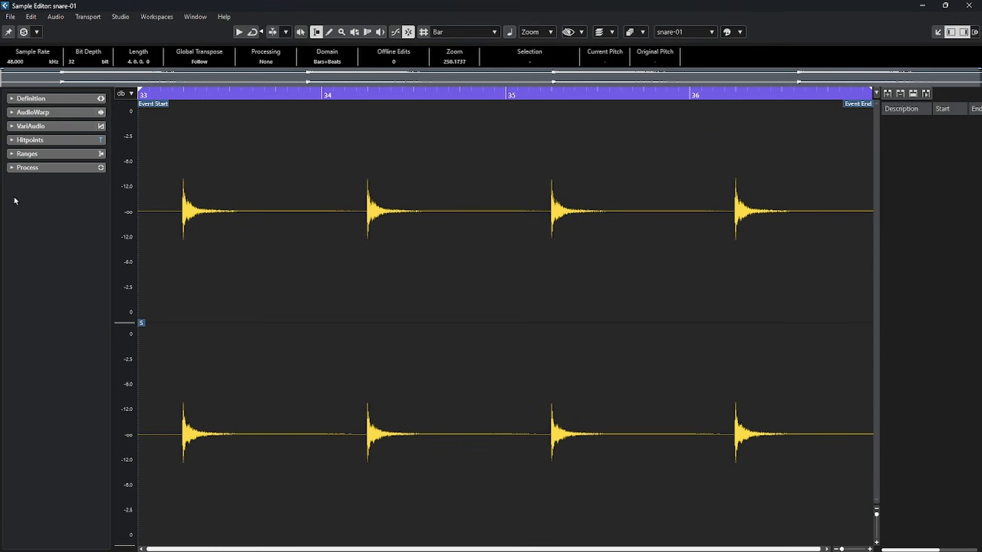
{"action": "left_click", "coordinate": [31, 140]}
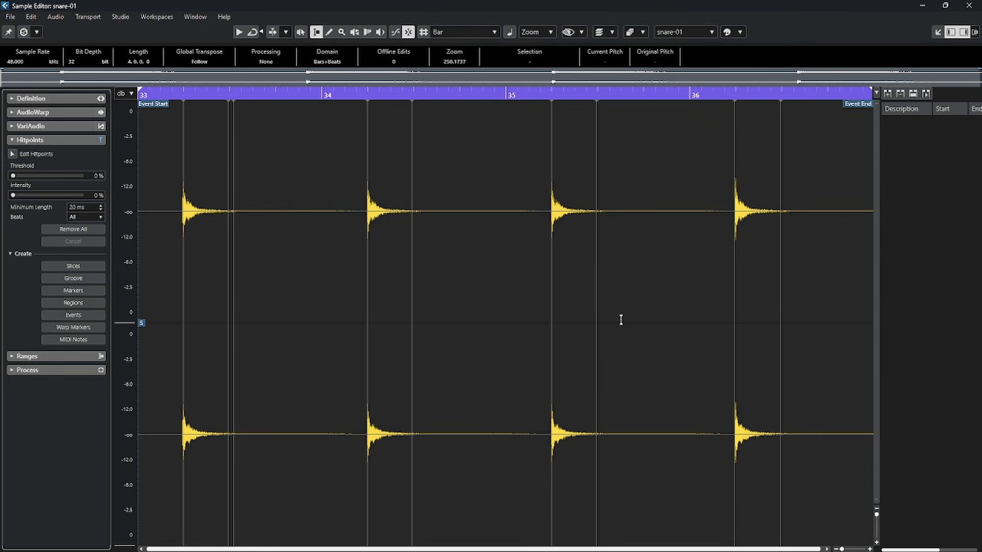
{"action": "left_click", "coordinate": [966, 8]}
{"action": "left_click", "coordinate": [764, 265]}
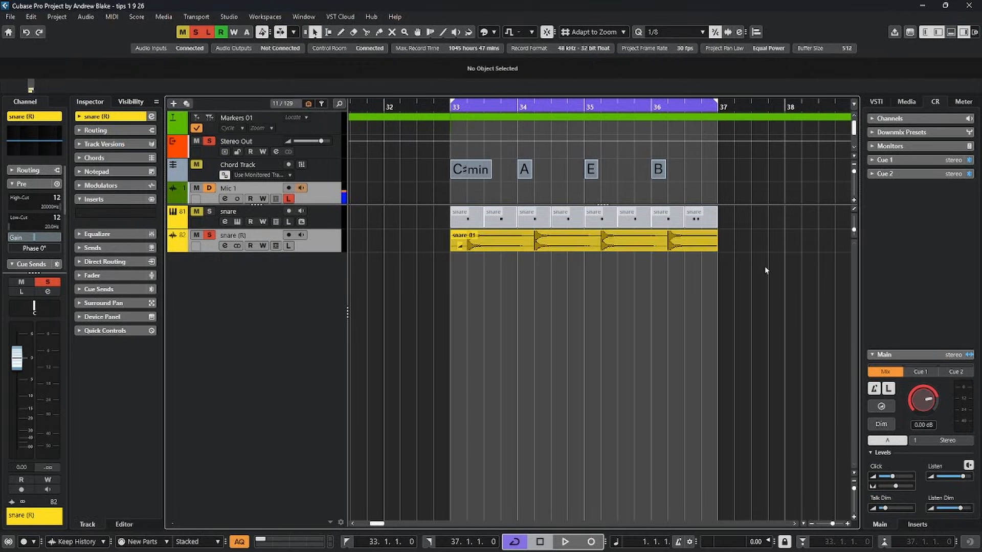
Open the Editing-Audio preferences and examine the Enable Automatic Hitpoint Detection option.
{"action": "left_click", "coordinate": [32, 17]}
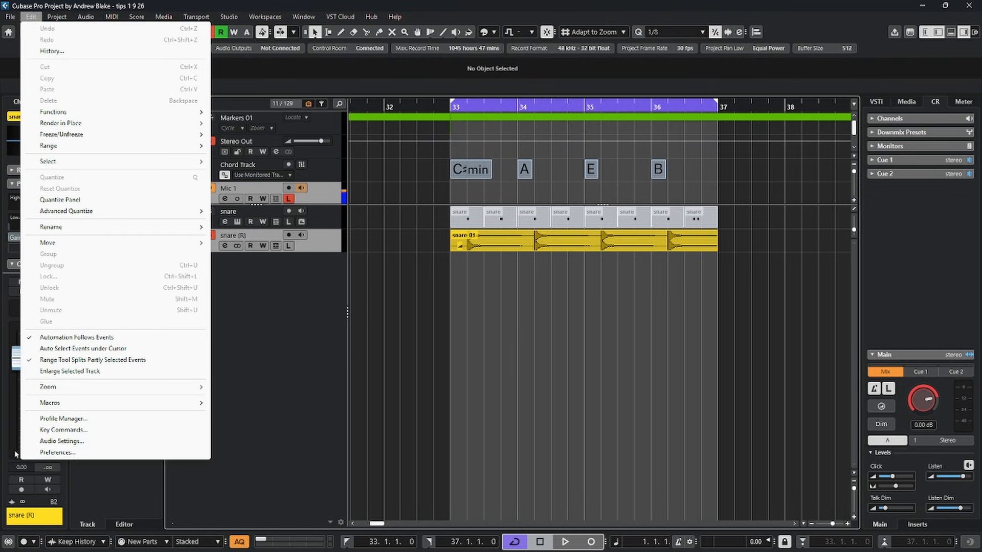
{"action": "left_click", "coordinate": [57, 452]}
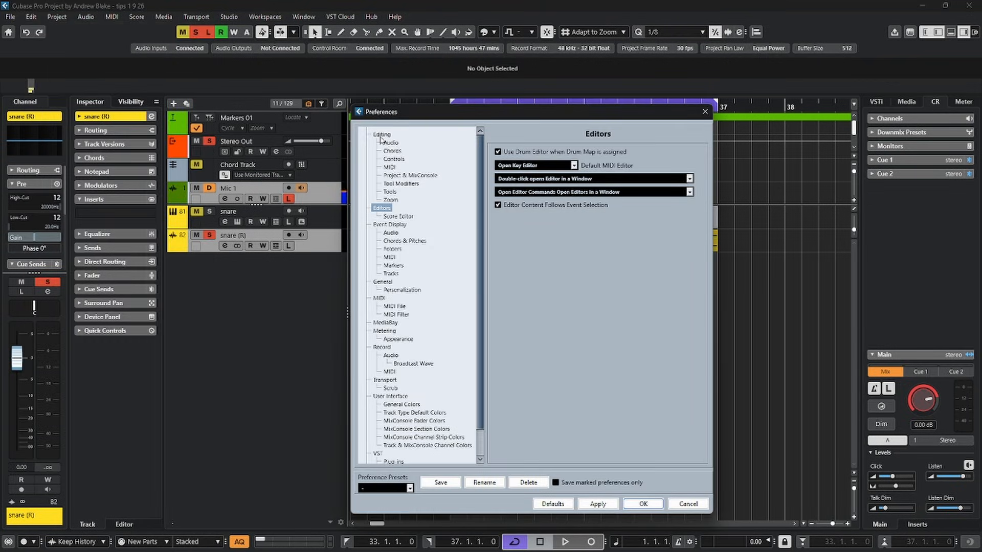
{"action": "left_click", "coordinate": [393, 145]}
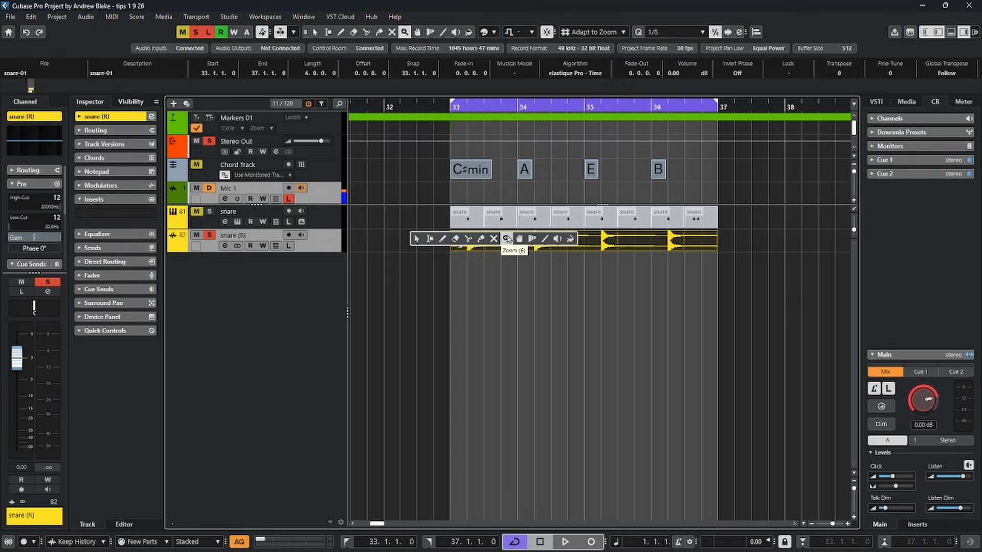
Select the snare-01 event, magnify its snare hits to inspect the hitpoint lines, and return to the Object Selection tool.
{"action": "left_click", "coordinate": [507, 238]}
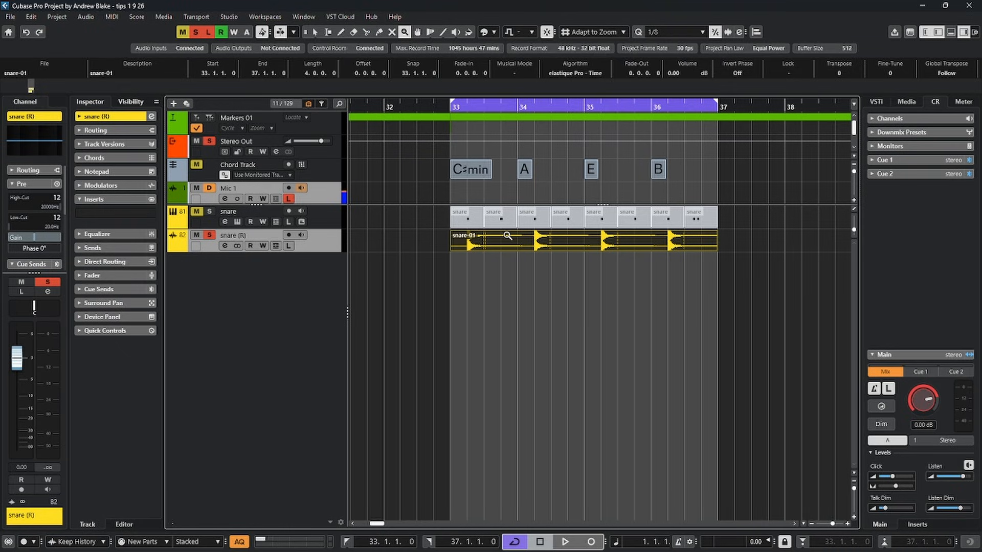
{"action": "left_click_drag", "start_coordinate": [435, 219], "coordinate": [535, 281]}
{"action": "key", "text": "1"}
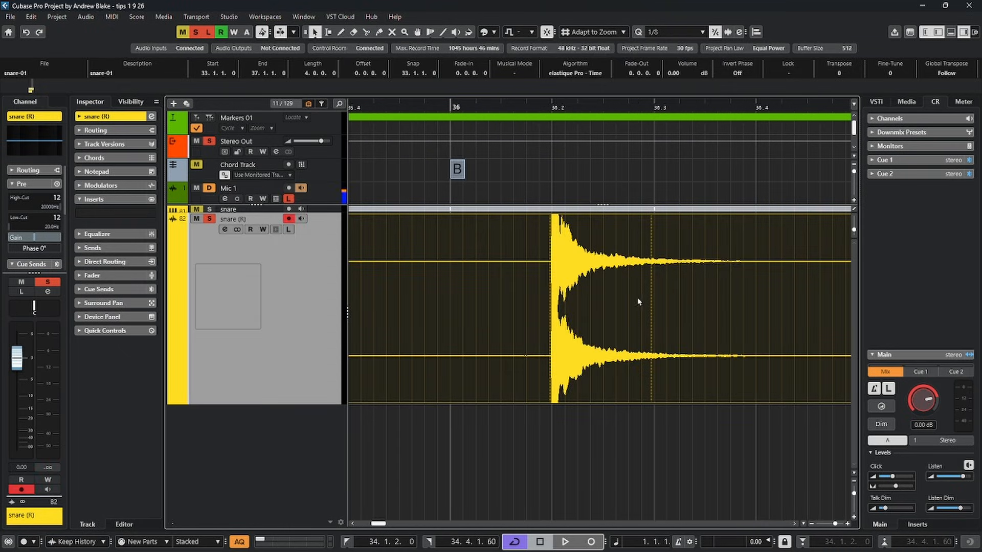